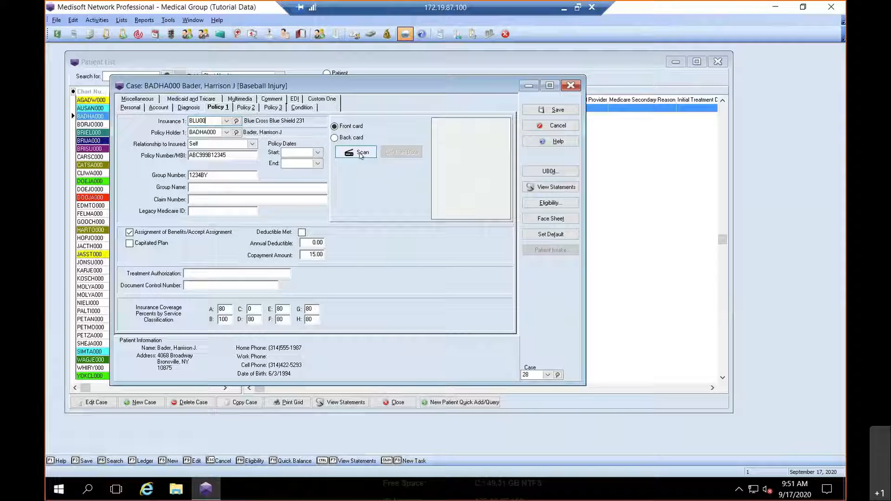
Step: Attach GHP_Front.jpg as Policy 1's front card image
left_click(361, 153)
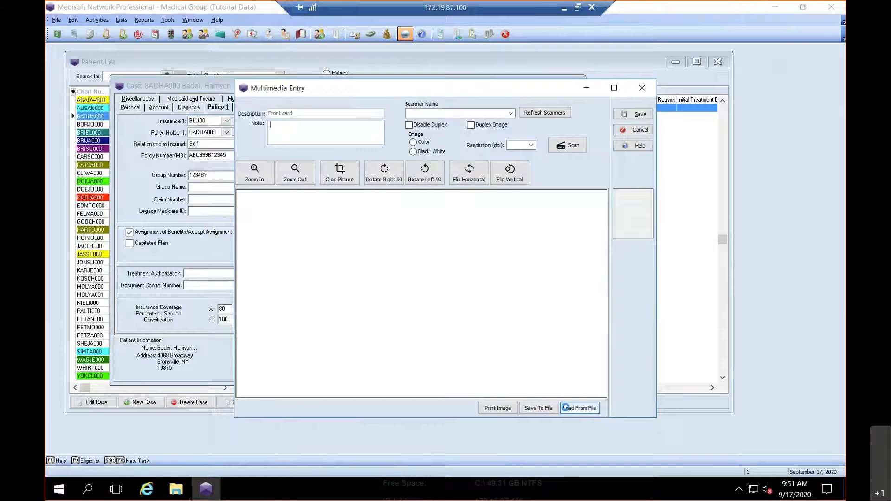
left_click(569, 410)
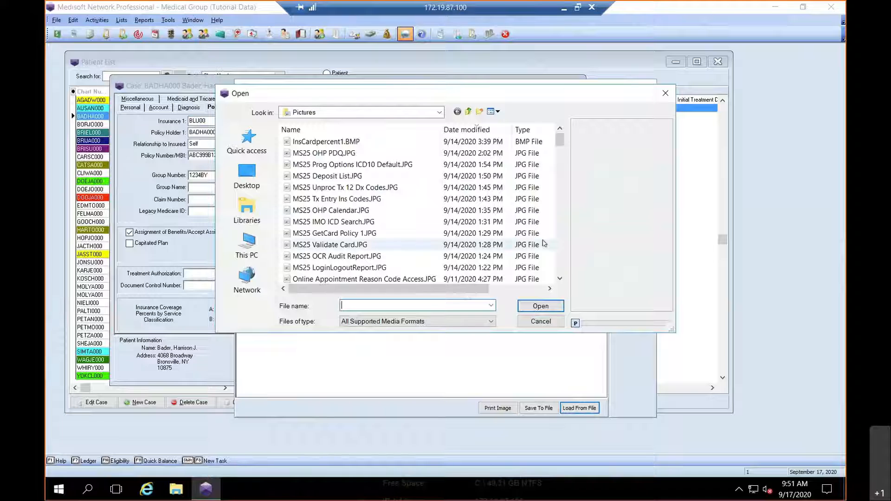
left_click(559, 251)
left_click(559, 251)
left_click(559, 251)
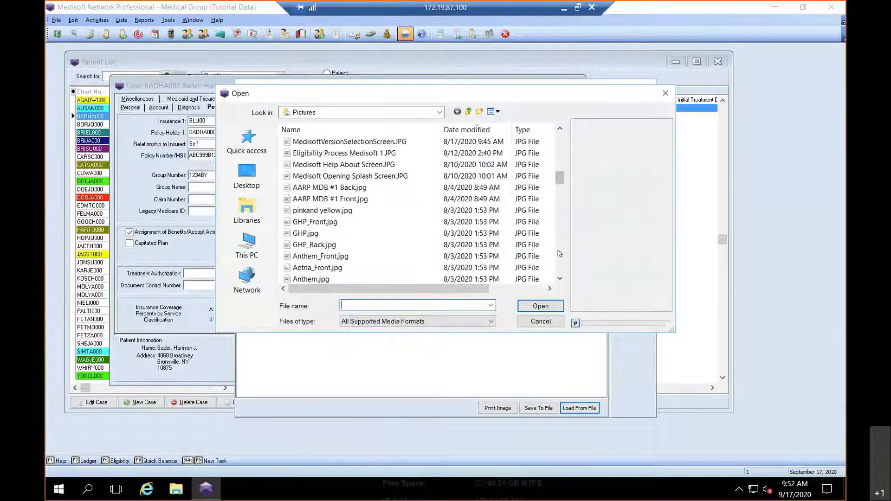
left_click(303, 222)
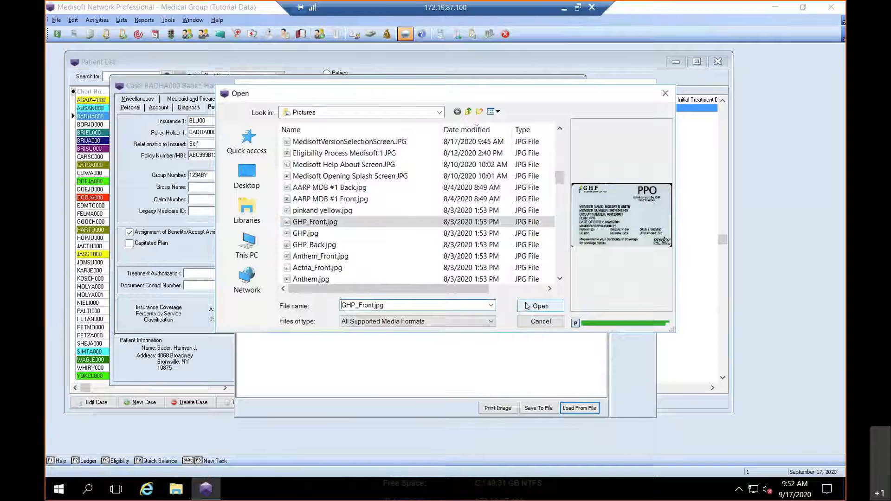
left_click(533, 306)
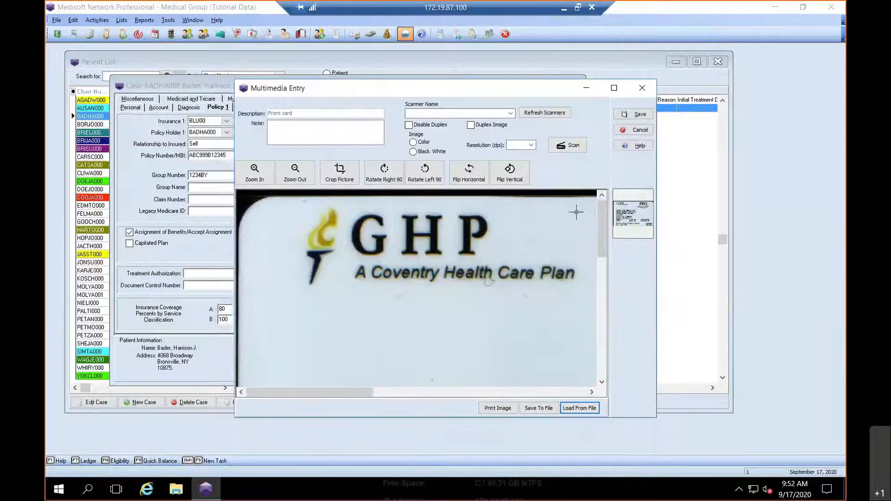
left_click(639, 116)
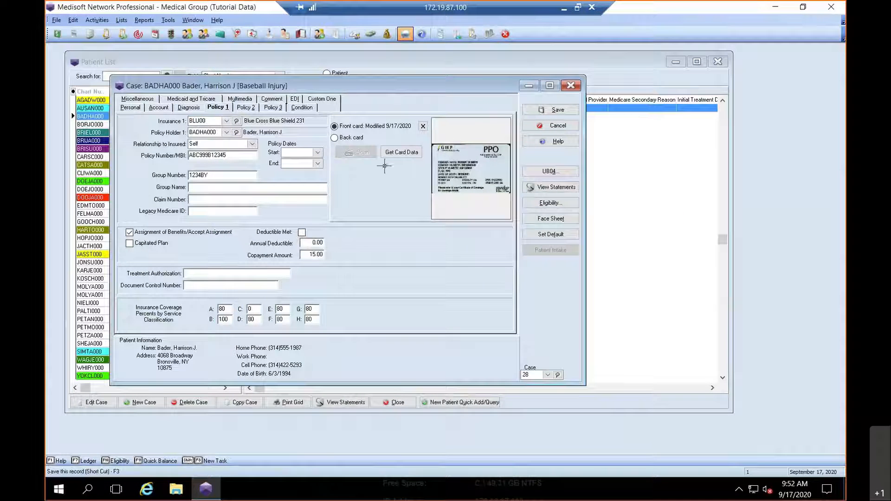
Step: Attach GHP_Back.jpg as Policy 1's back card image
left_click(351, 138)
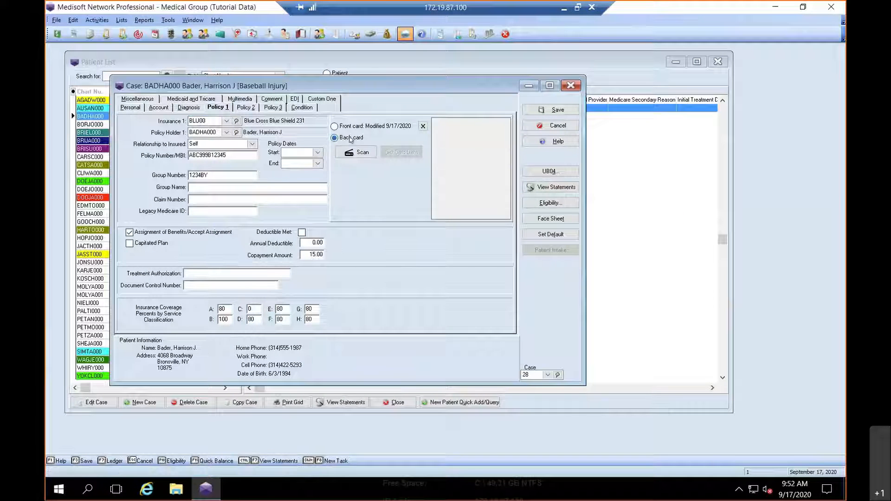
left_click(359, 153)
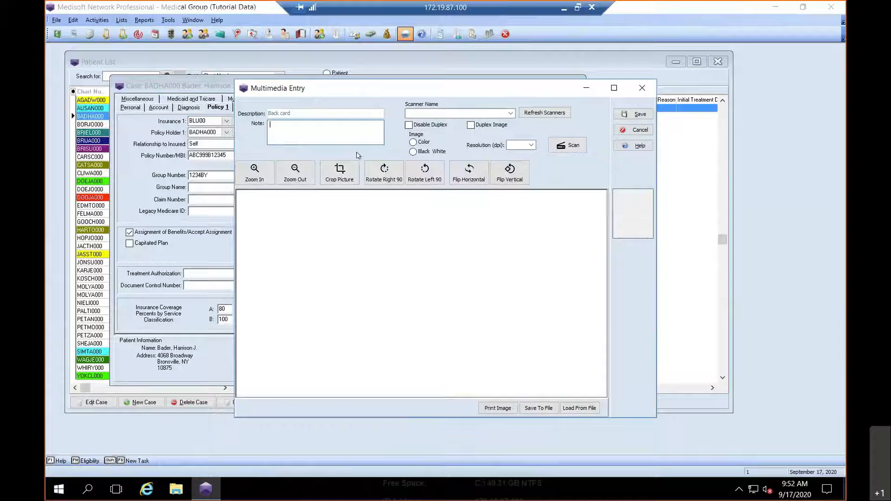
left_click(581, 410)
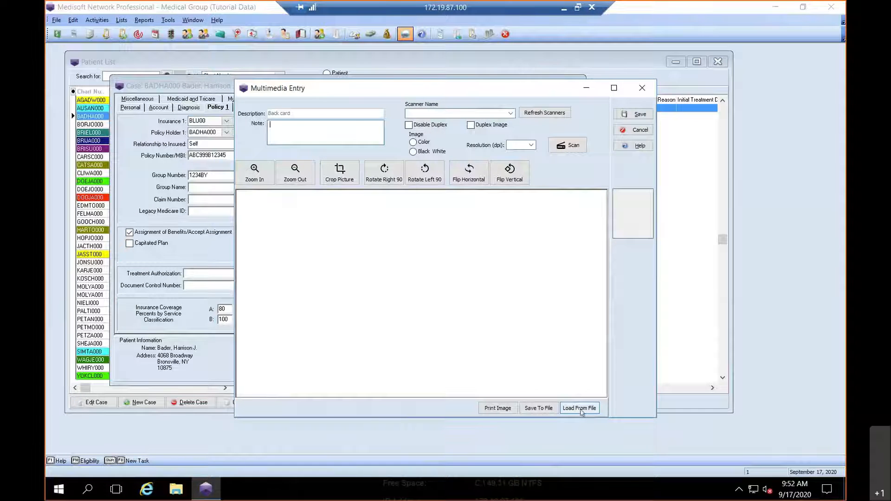
scroll(561, 266, "down", 10)
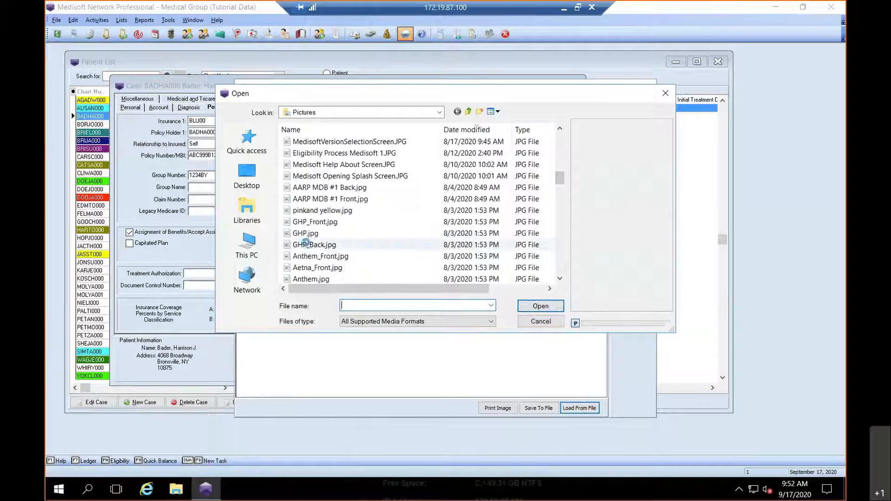
left_click(353, 245)
left_click(540, 306)
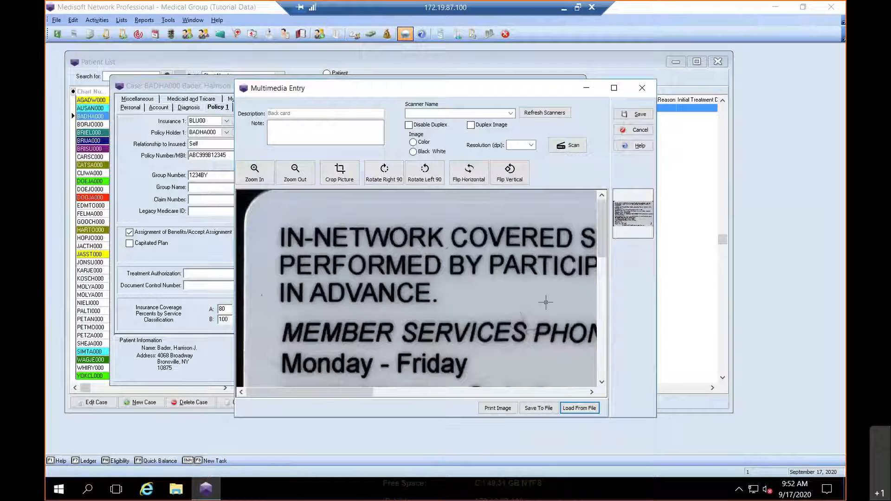
left_click(637, 115)
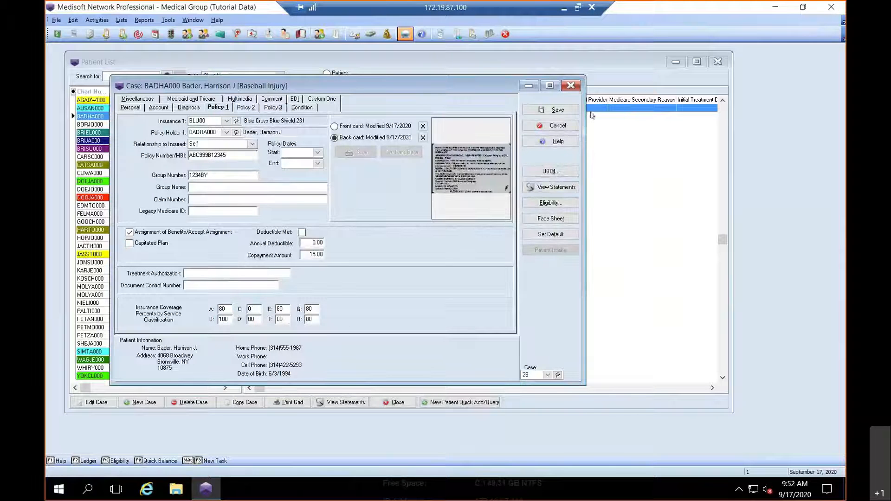
left_click(362, 126)
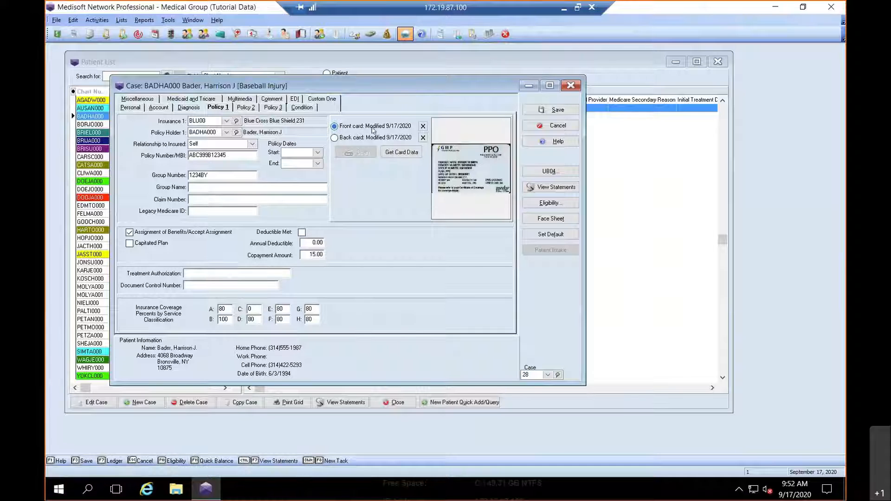
Step: Run Get Card Data to read the Coventry Health Care details from the GHP card images
left_click(397, 153)
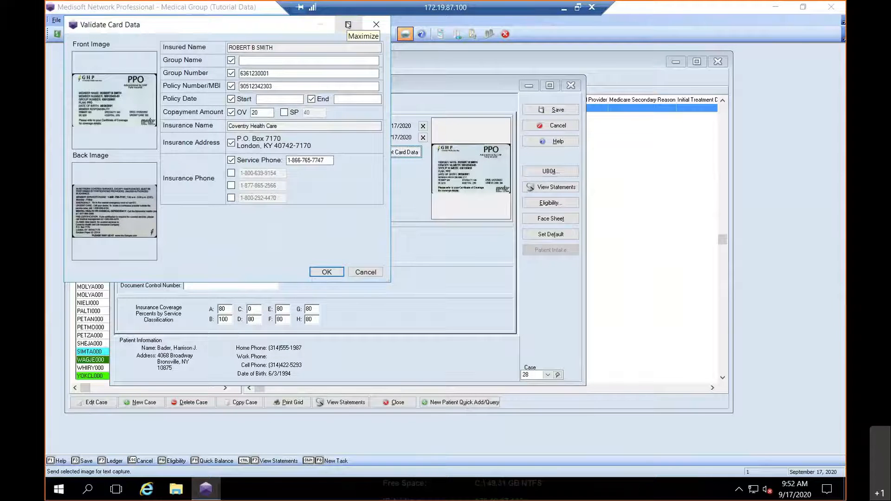
left_click(348, 25)
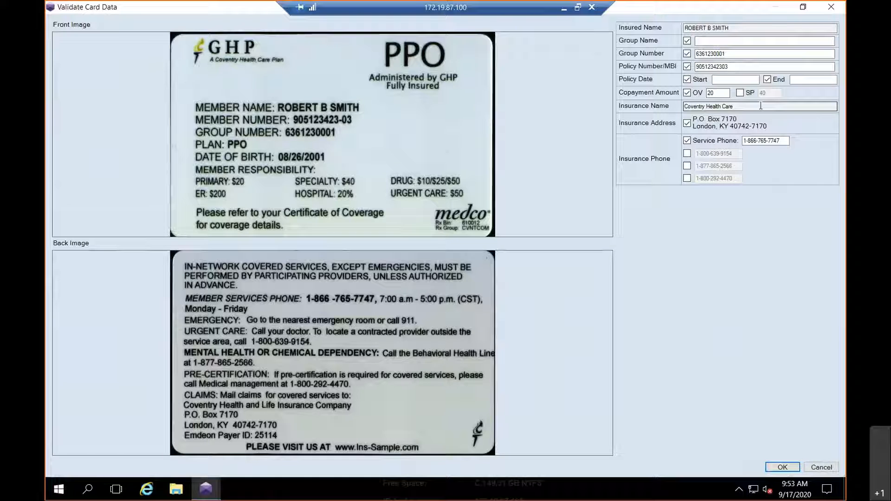
left_click(740, 92)
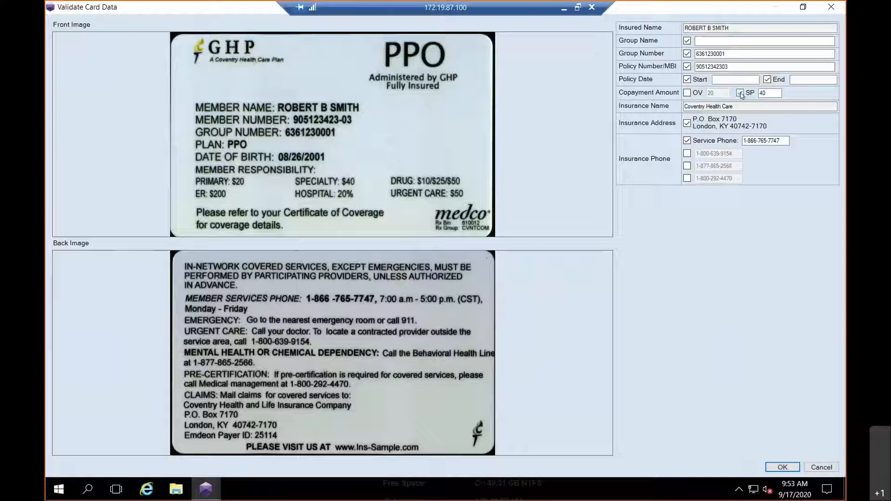
left_click(688, 93)
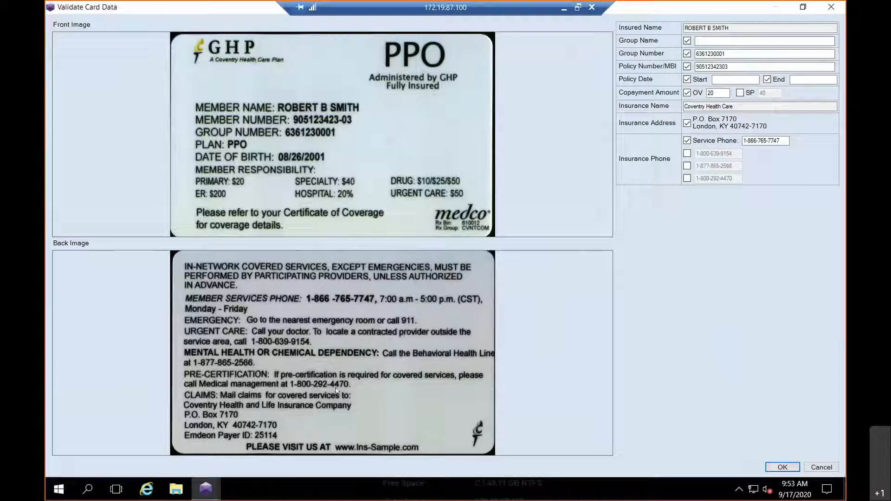
left_click(687, 179)
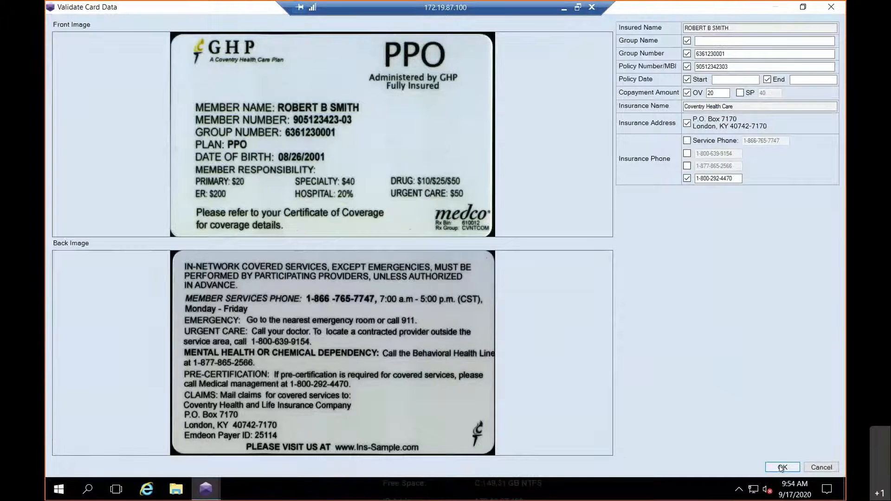
left_click(782, 467)
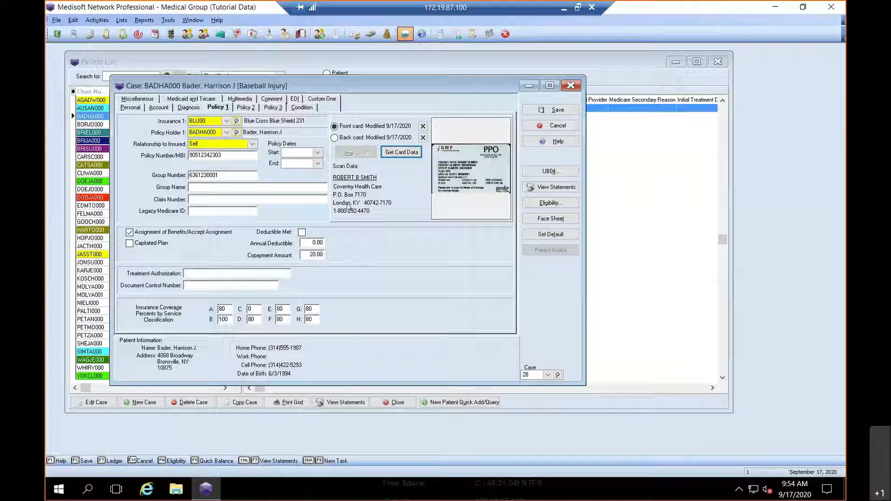
Step: Create and save carrier COV00 Coventry Health Care as Insurance 1 from the card data
right_click(213, 123)
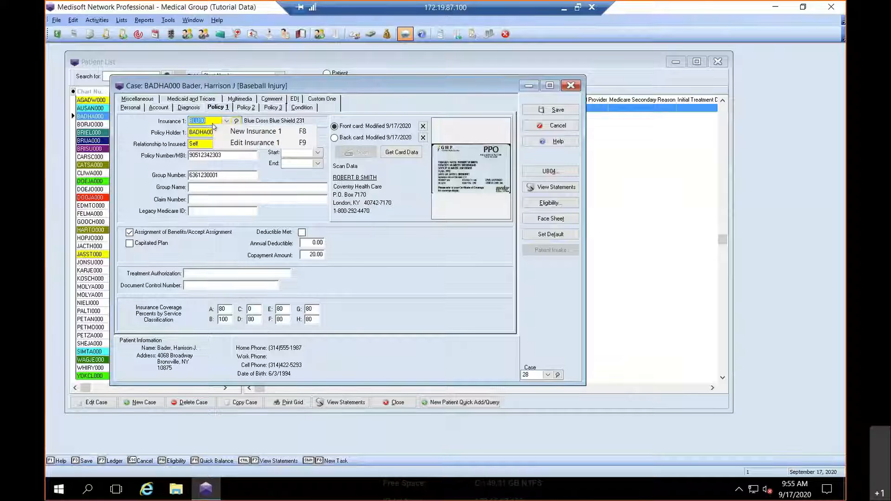
left_click(242, 133)
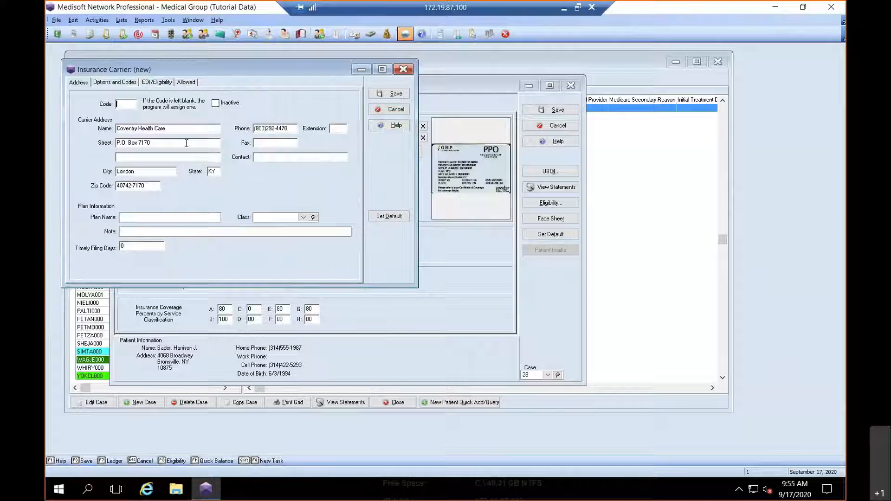
left_click(396, 94)
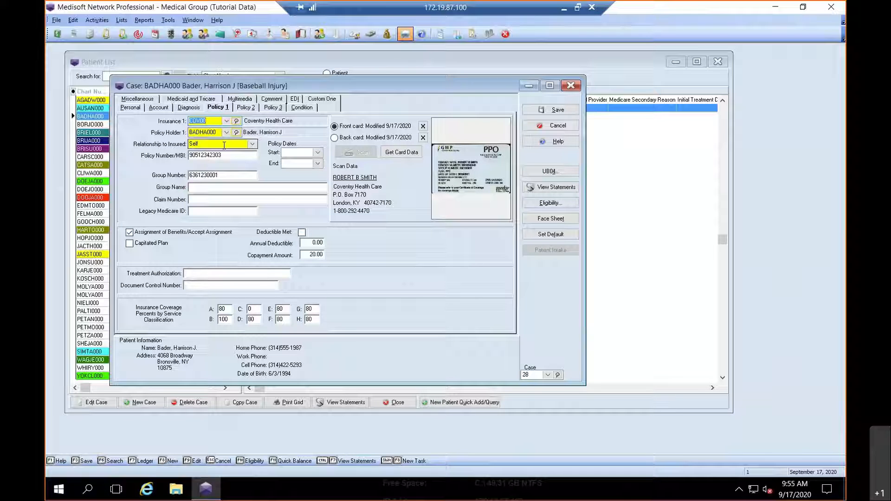
left_click(304, 256)
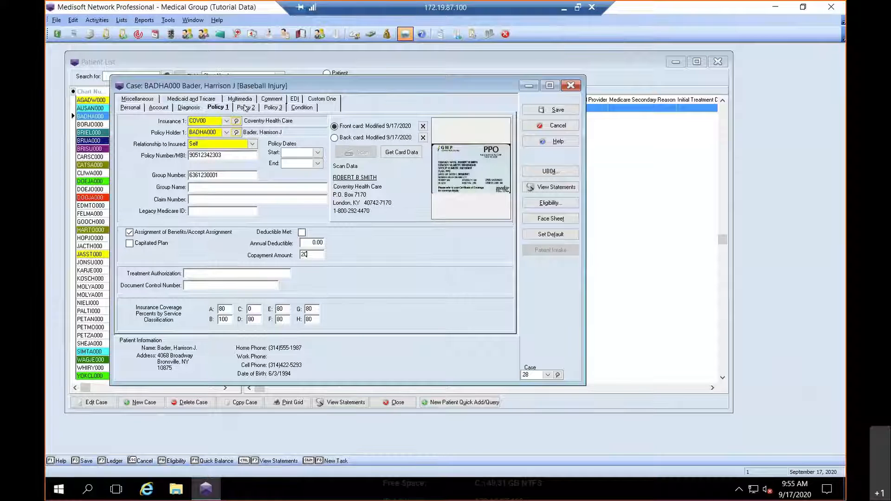
left_click(306, 242)
Step: Compare the Policy 1, 2 and 3 tabs, ending on the Medicare Policy 2 tab
left_click(245, 107)
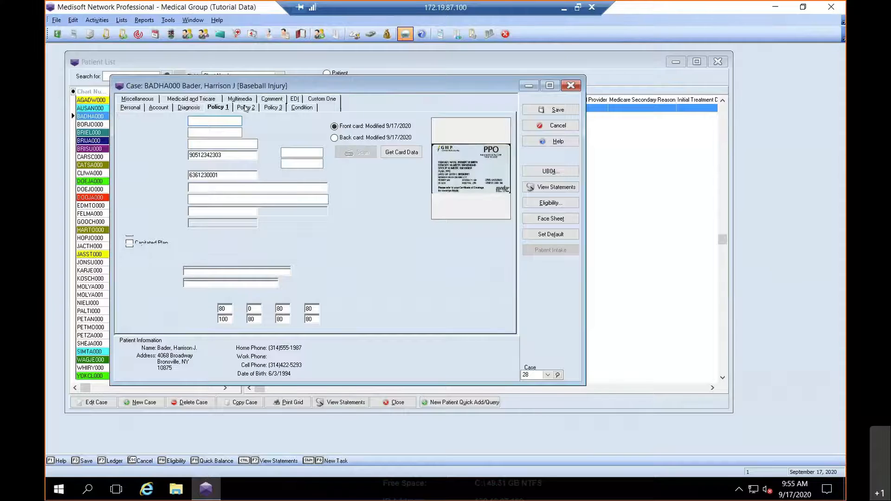
left_click(274, 108)
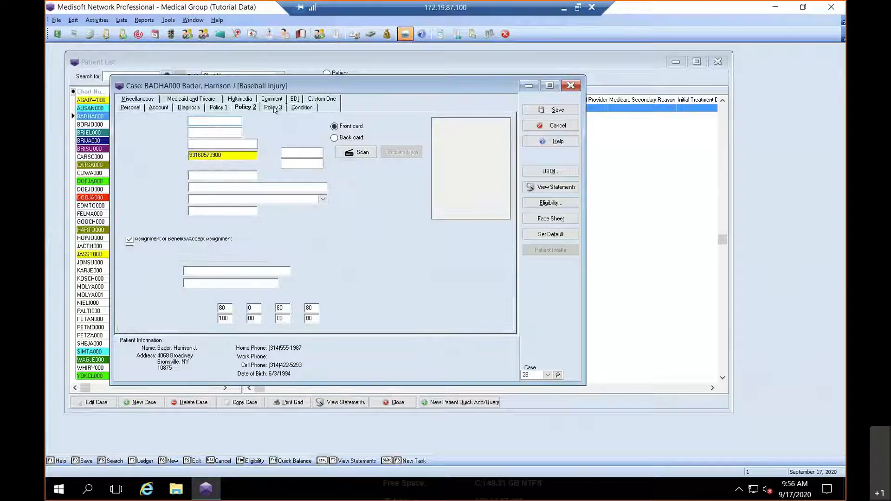
left_click(251, 108)
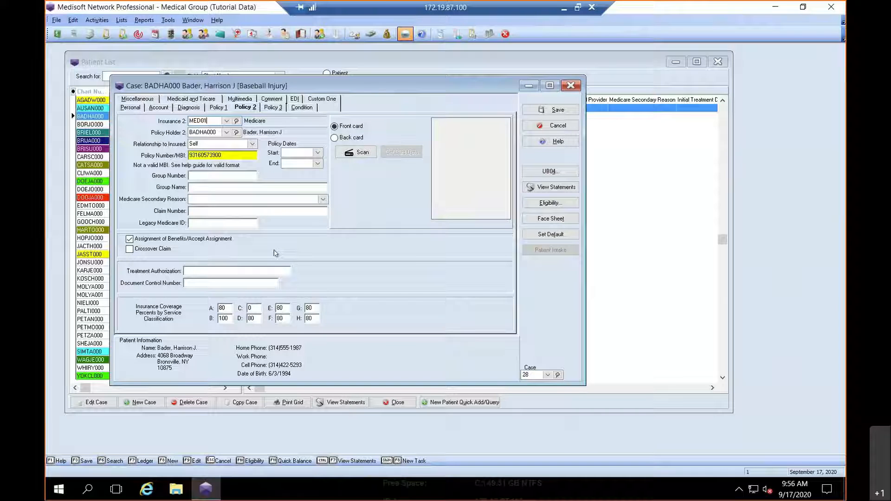
left_click(219, 107)
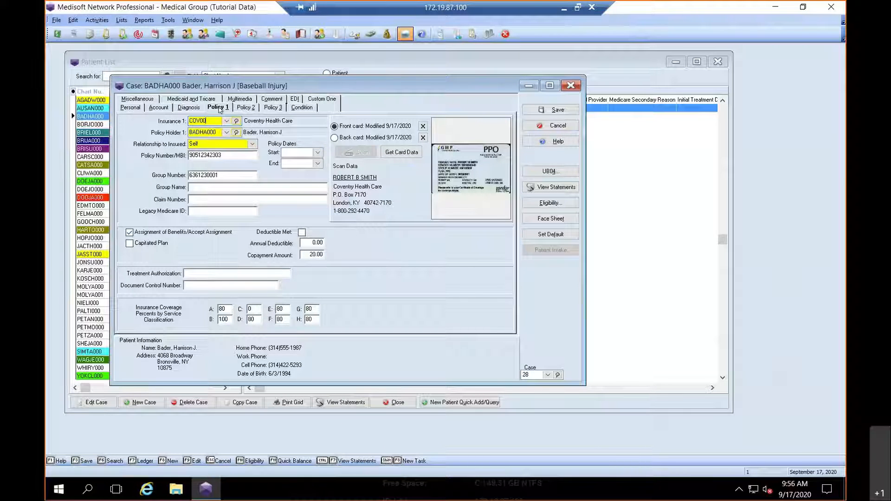
left_click(251, 109)
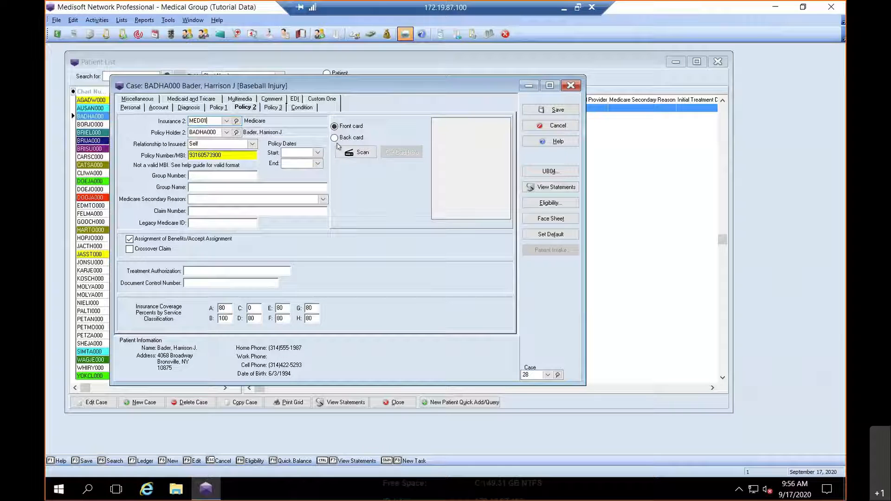
Step: Attach Anthem.jpg as Policy 2's front card image, marked as a duplex image
left_click(360, 153)
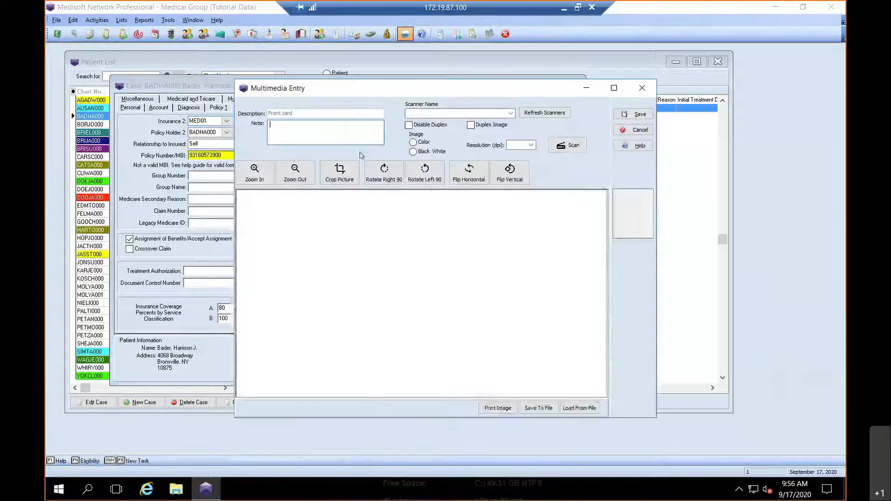
left_click(575, 409)
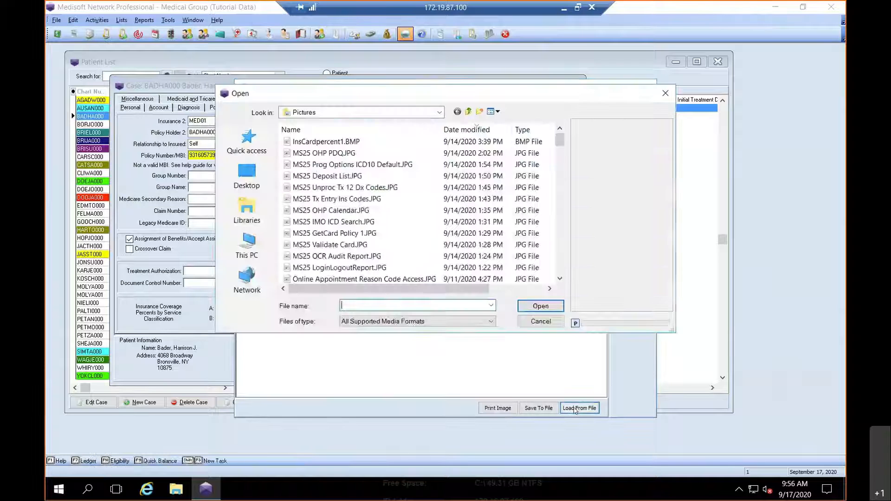
left_click(561, 270)
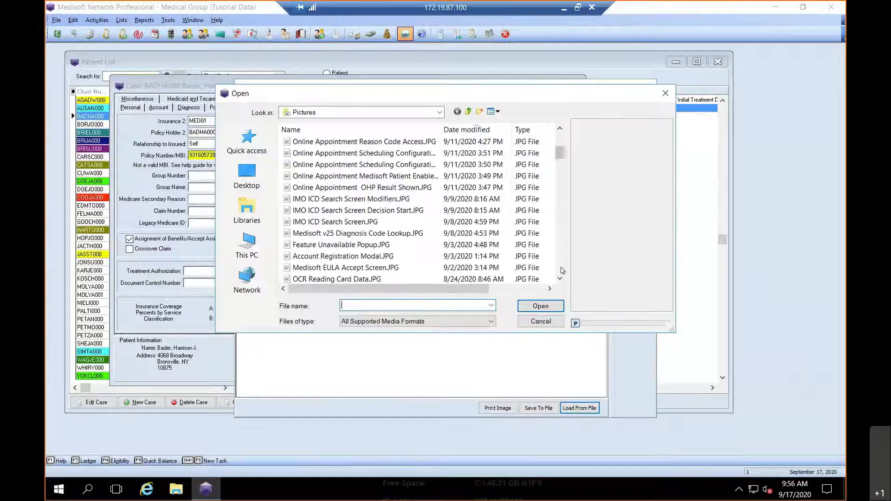
left_click(561, 270)
left_click(561, 270)
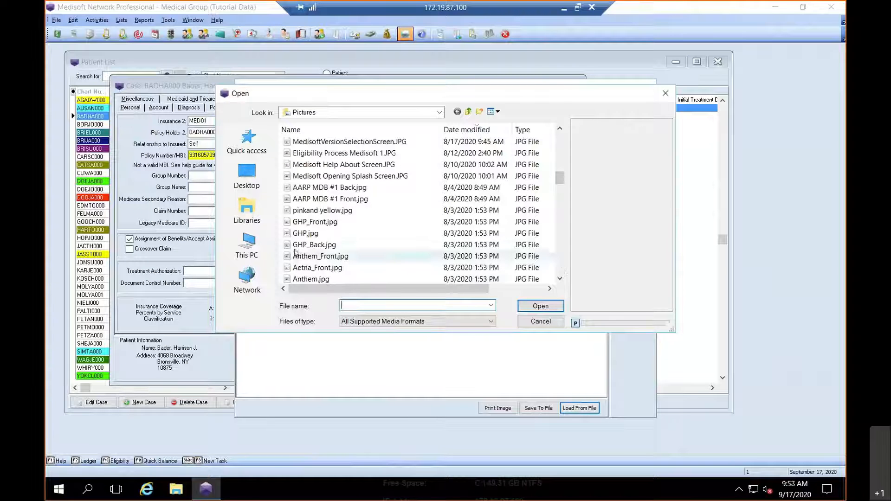
left_click(316, 279)
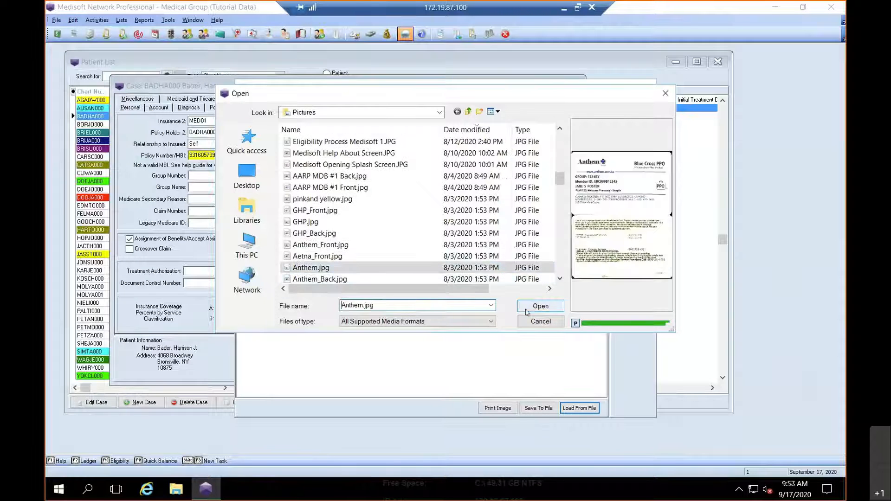
left_click(540, 307)
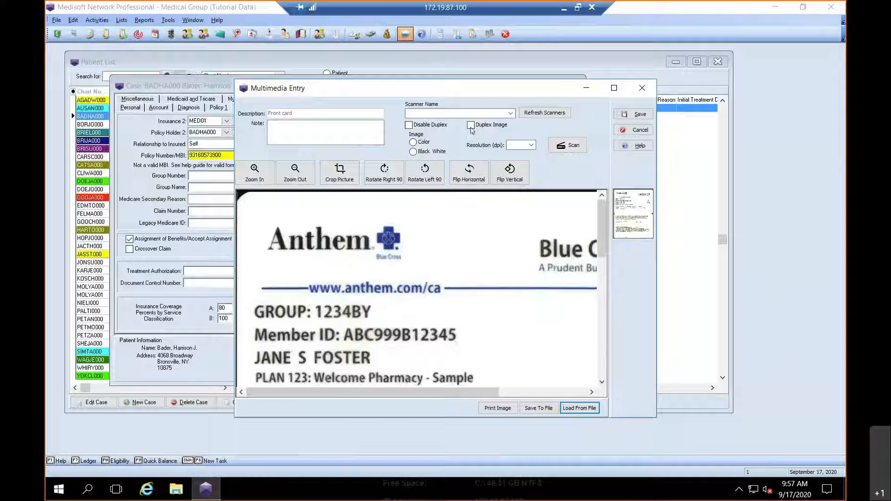
left_click(471, 125)
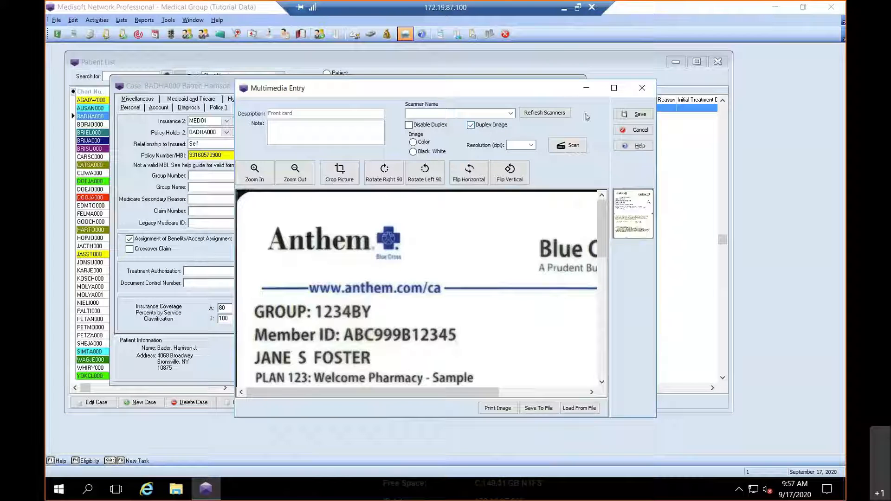
left_click(639, 114)
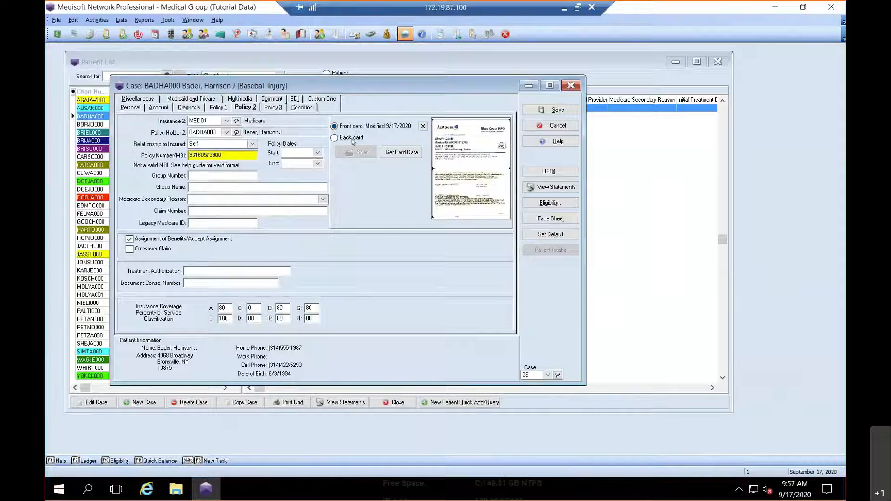
left_click(398, 158)
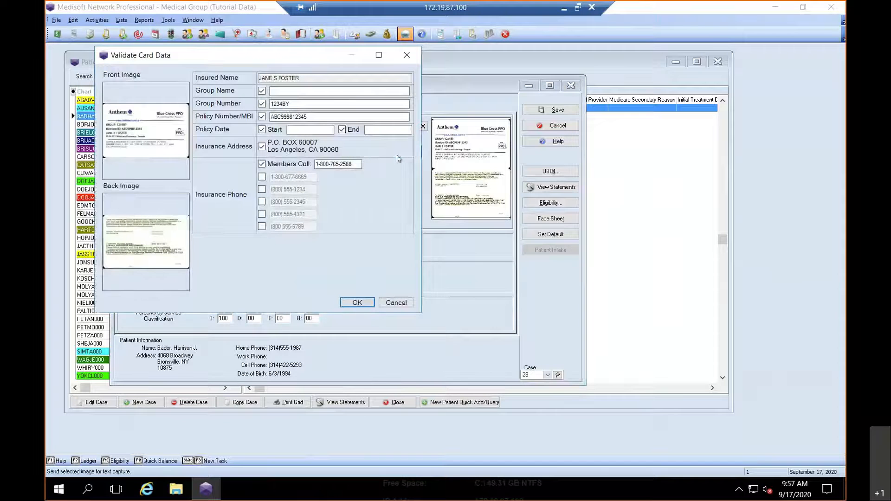
left_click(379, 56)
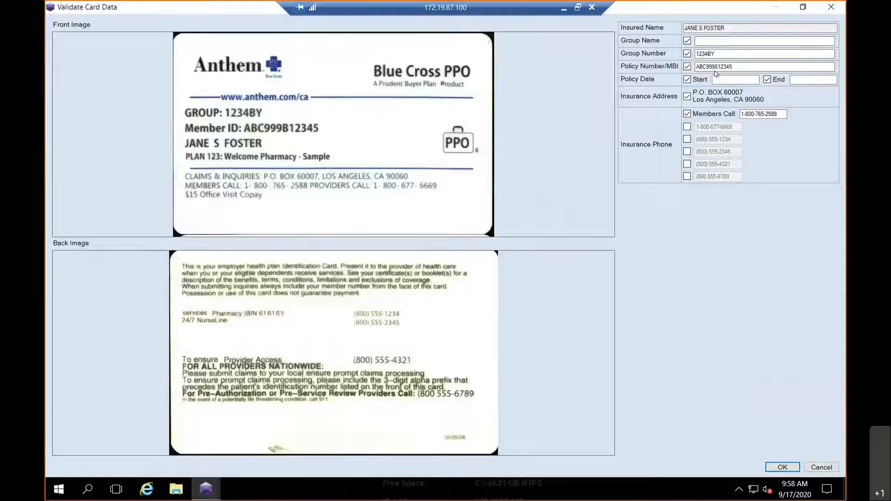
left_click(738, 41)
left_click(687, 165)
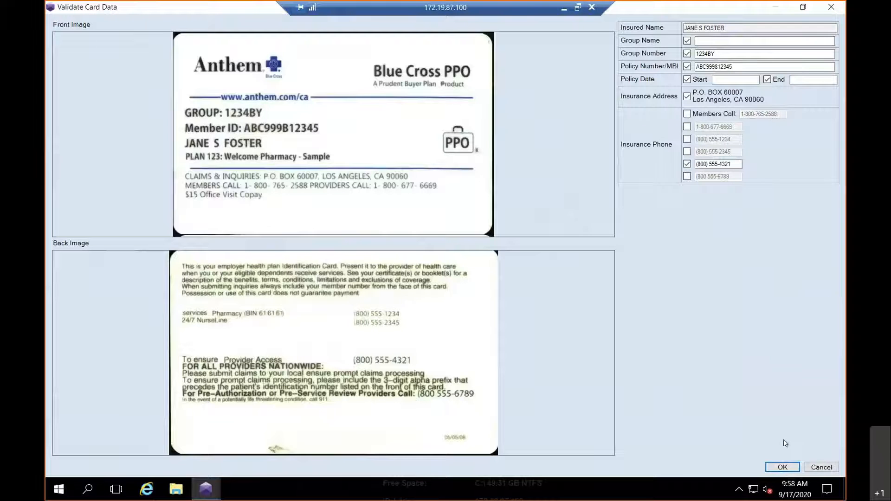
left_click(782, 467)
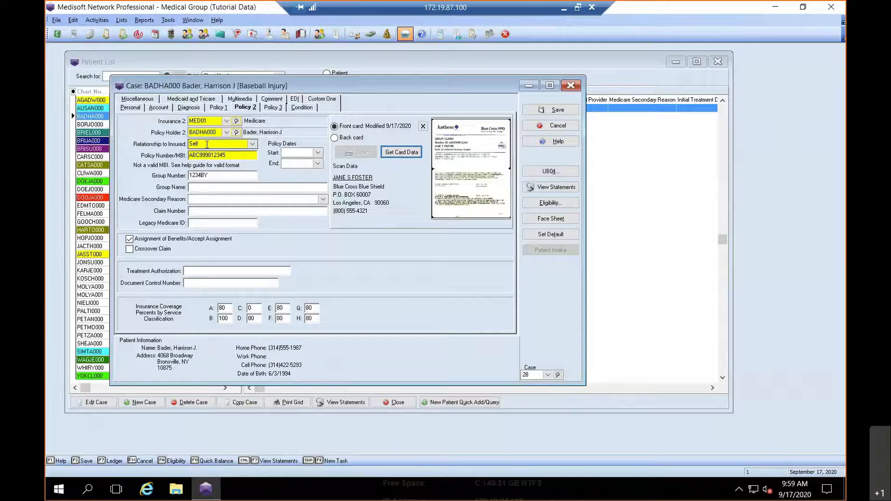
double_click(473, 160)
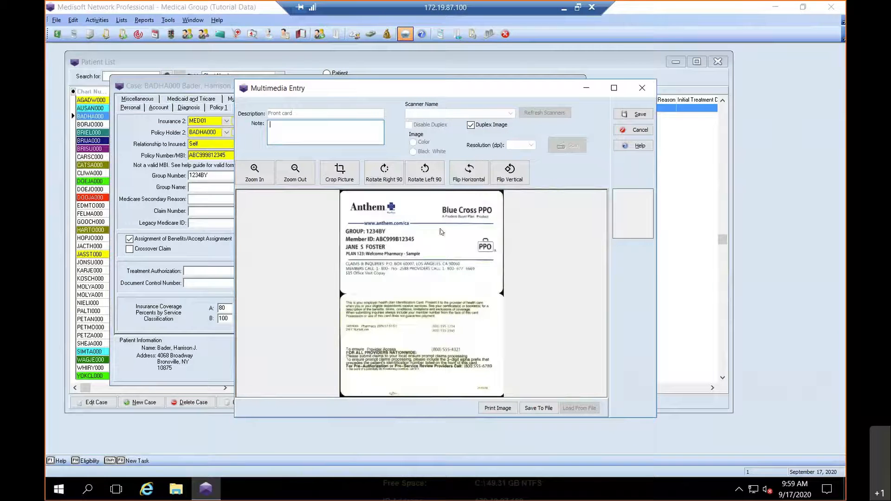
left_click(643, 89)
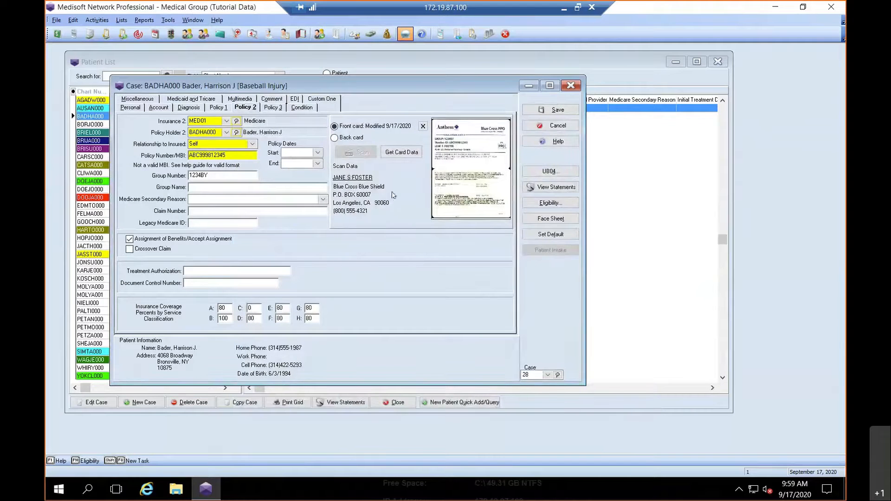